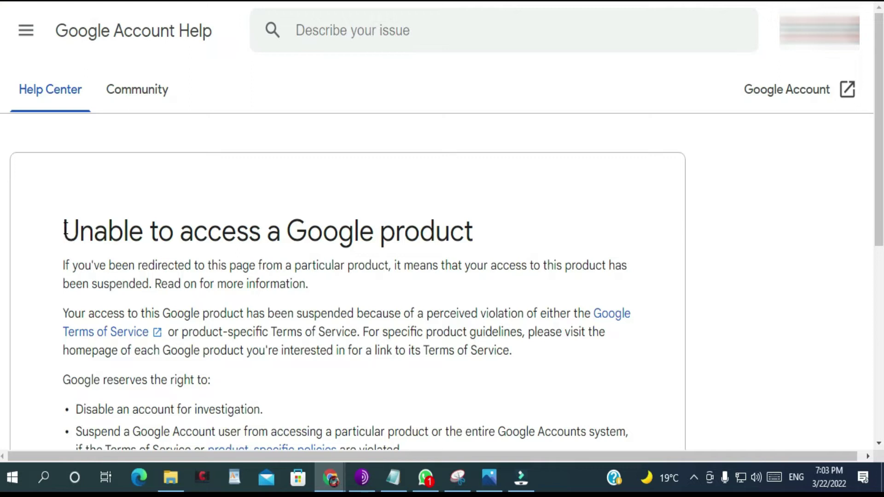
Highlight the help article heading, then visit the YouTube home page and return to the article
mouse_move(62, 227)
mouse_down()
mouse_move(331, 226)
mouse_move(491, 237)
mouse_up()
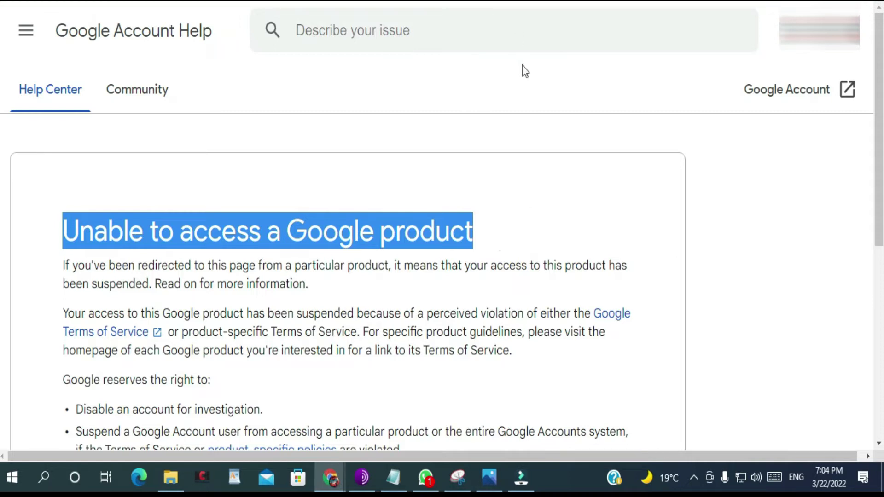
click(510, 76)
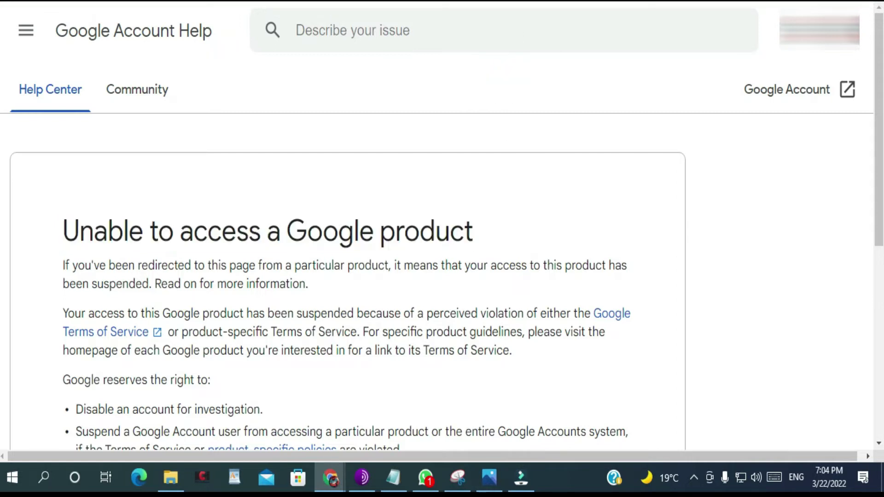
key(alt+Left)
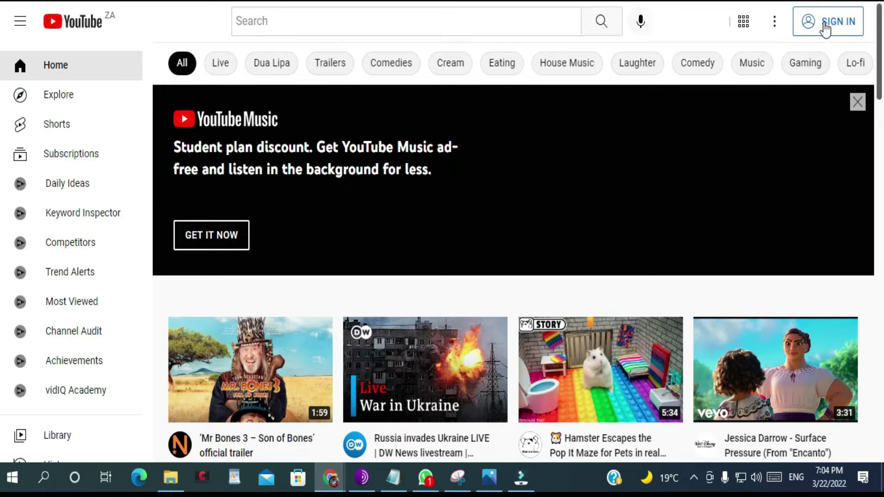
click(825, 26)
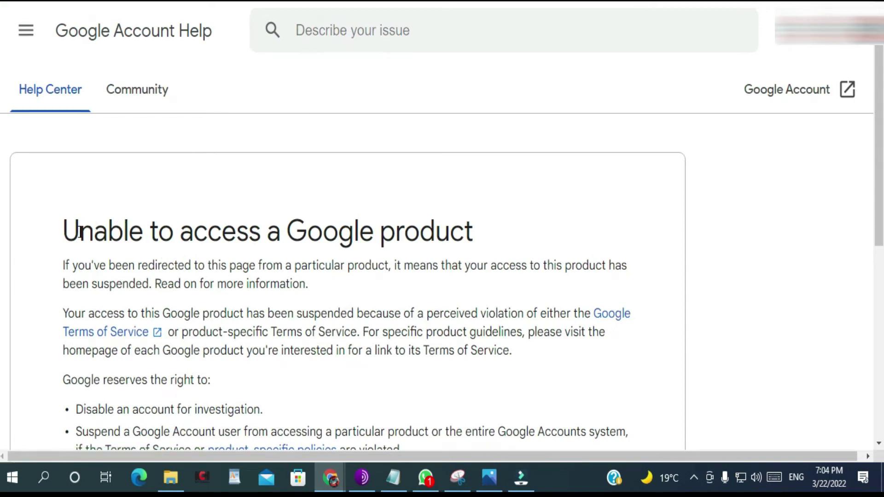
Reselect the 'Unable to access a Google product' heading and drag the Capture2.PNG Photos window over it
drag(66, 232, 639, 240)
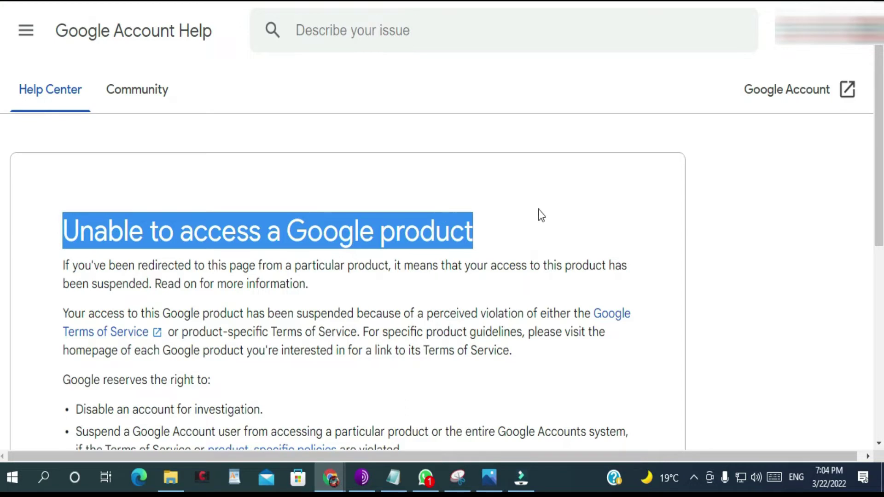
click(565, 215)
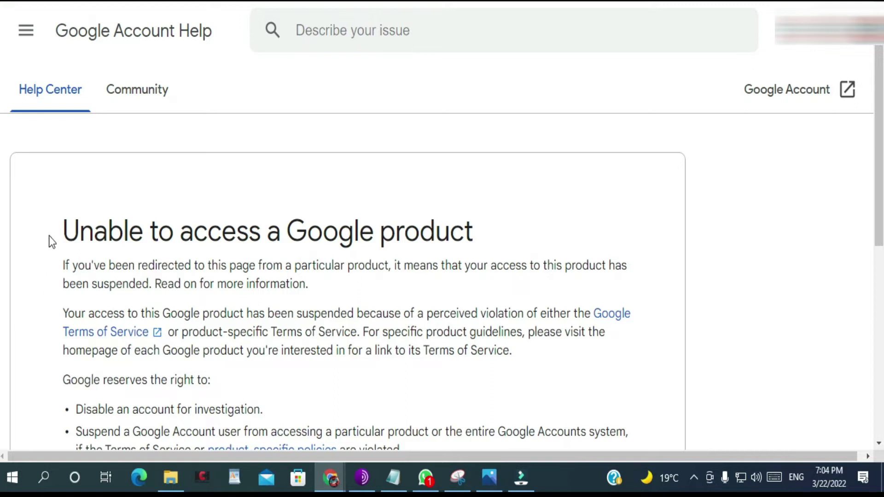
mouse_move(61, 230)
mouse_down()
mouse_move(431, 216)
mouse_move(465, 231)
mouse_move(547, 236)
mouse_up()
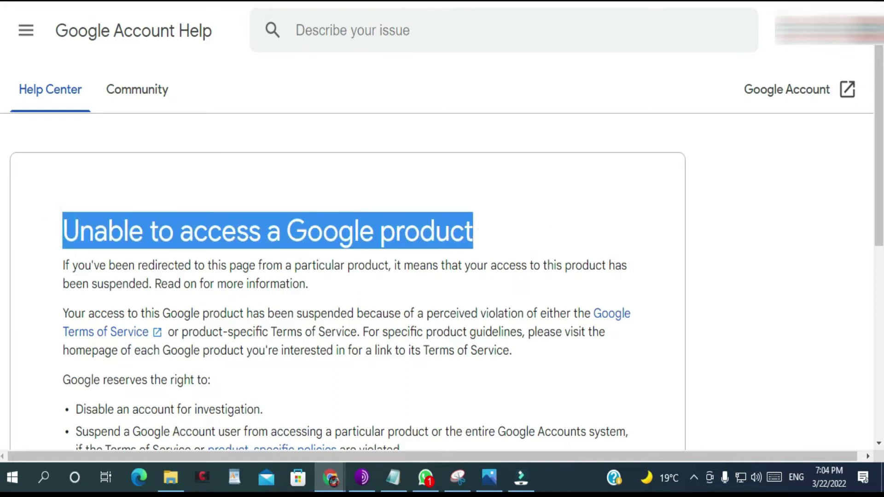
drag(191, 60, 582, 4)
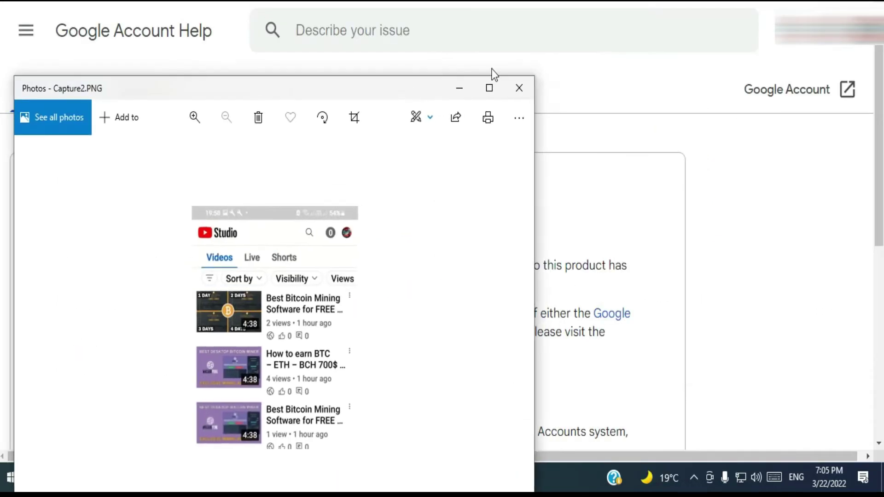
Show the Capture2.PNG YouTube Studio screenshot maximized, then close Photos to reveal the help article
drag(442, 10, 578, 36)
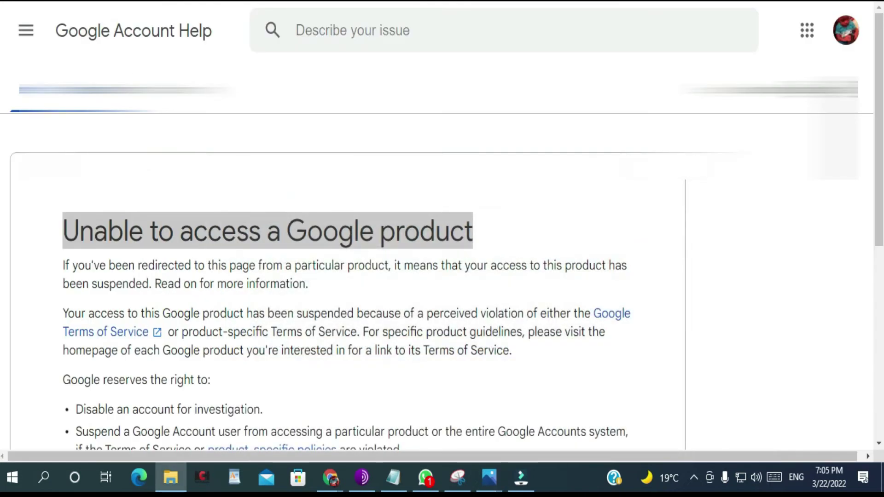
click(488, 478)
double_click(489, 96)
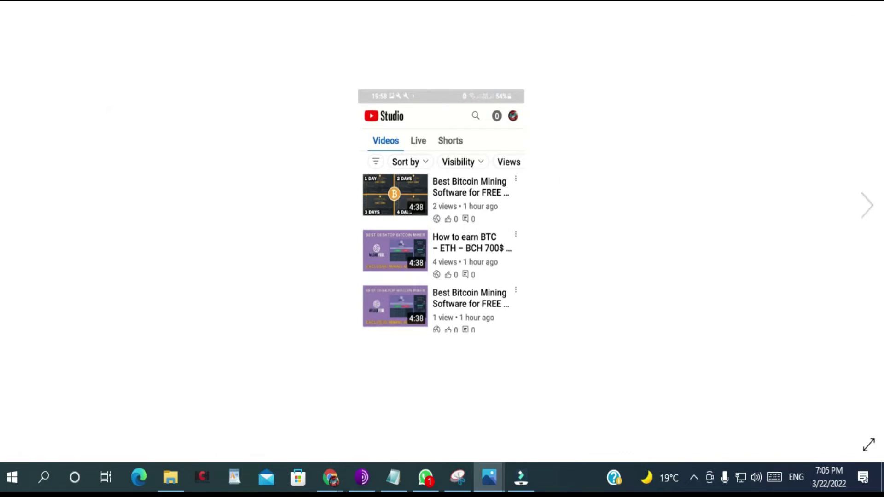
key(alt+F4)
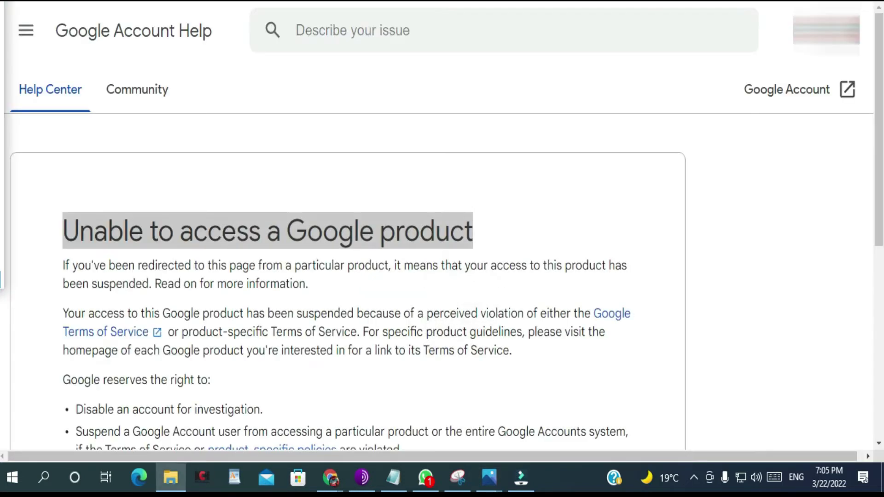
click(510, 215)
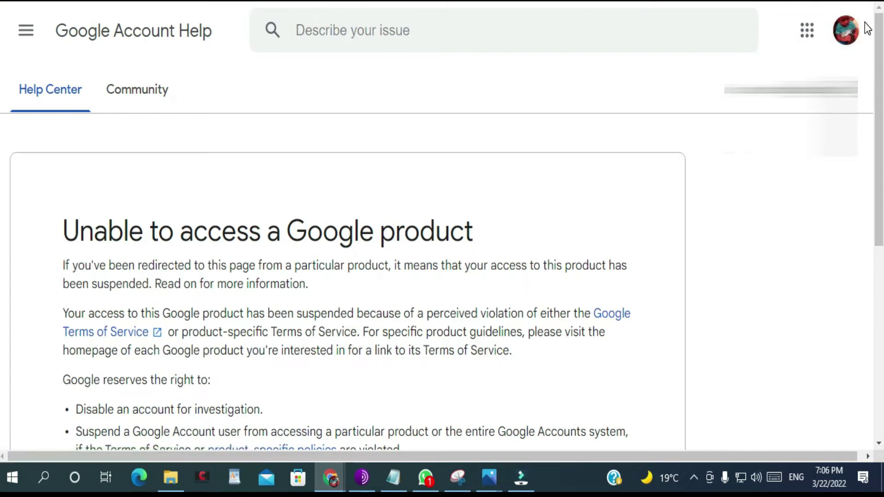
Choose the Gmail account from the account switcher to reach its 'Verify that it's you' page
click(848, 31)
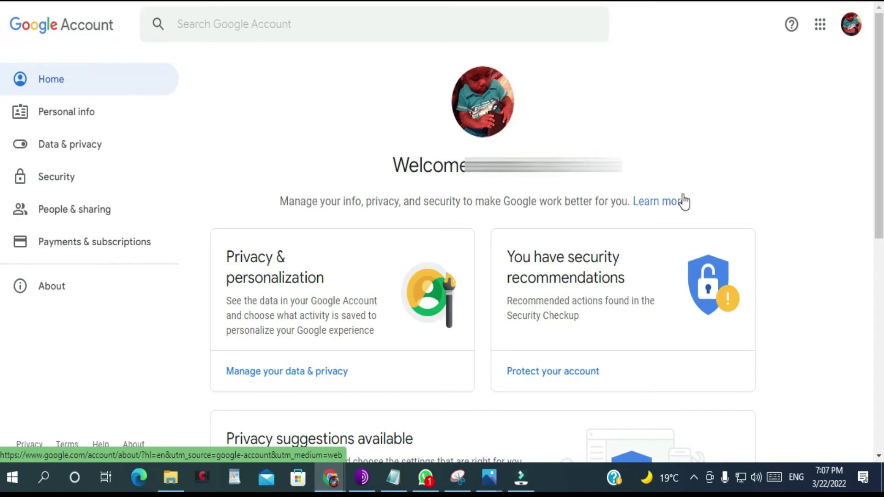
click(852, 26)
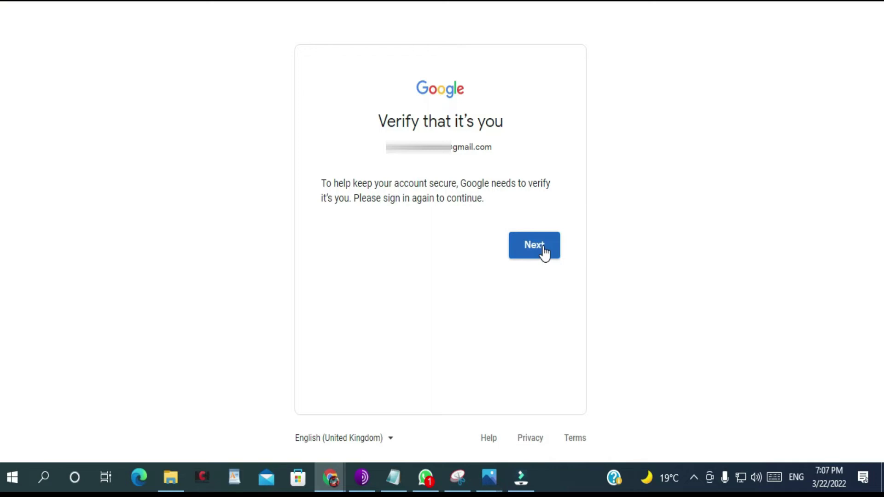
Sign in with the account password and decline switching to the existing Chrome profile
click(543, 247)
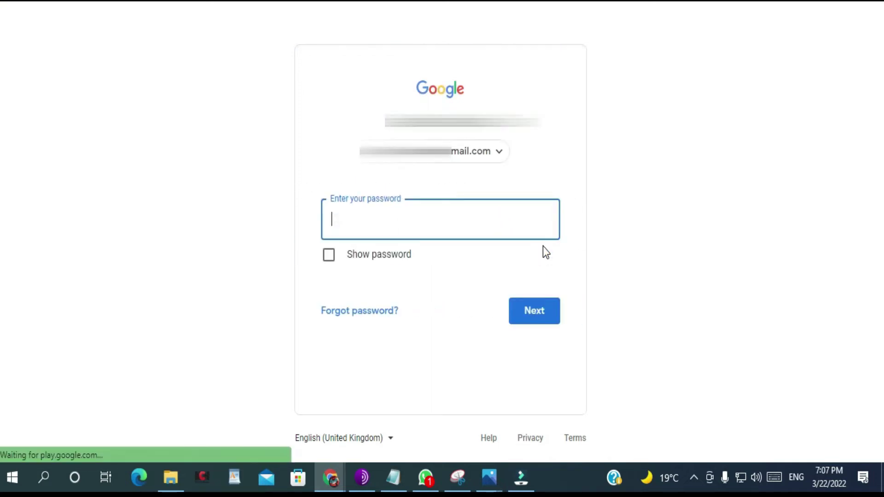
click(432, 218)
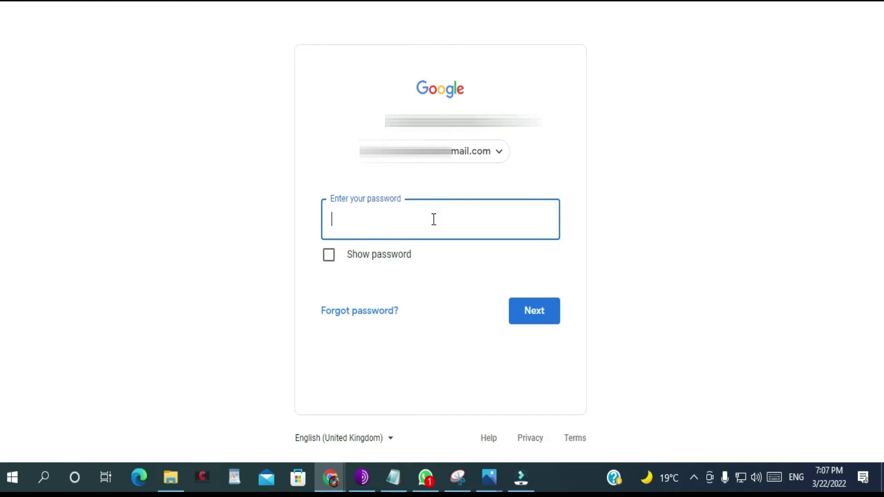
text(••)
text(•••)
text(•••••)
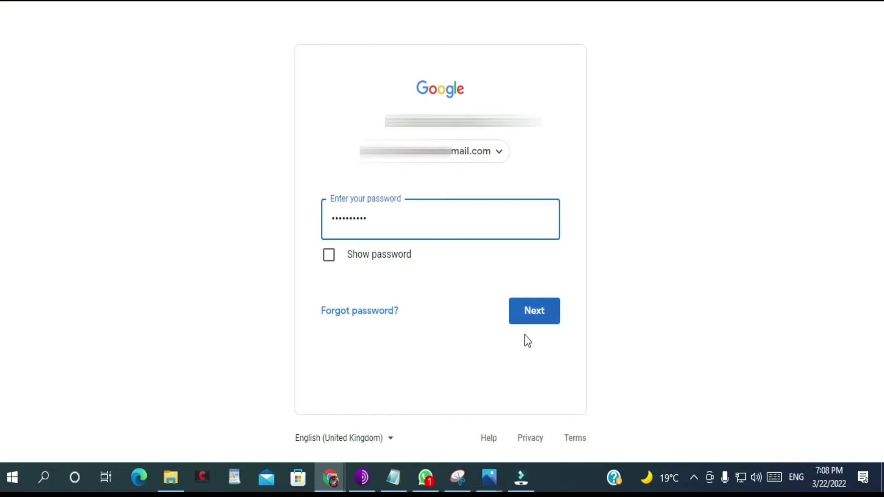
click(538, 310)
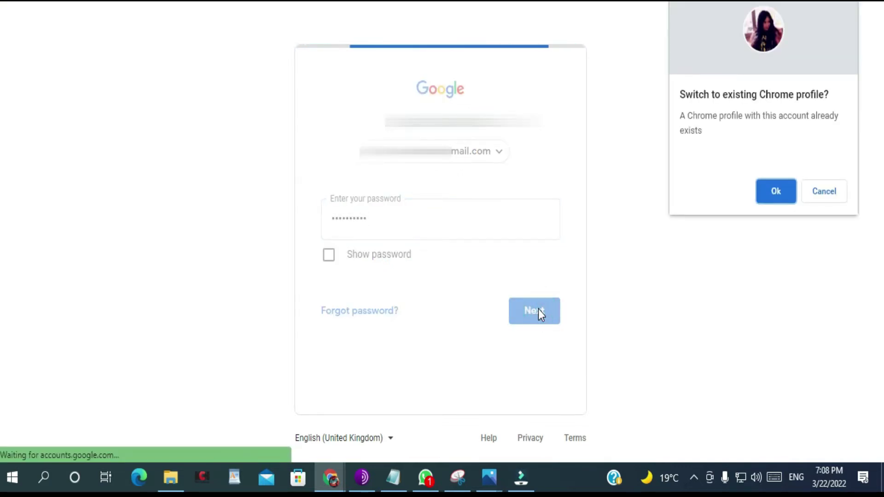
click(828, 197)
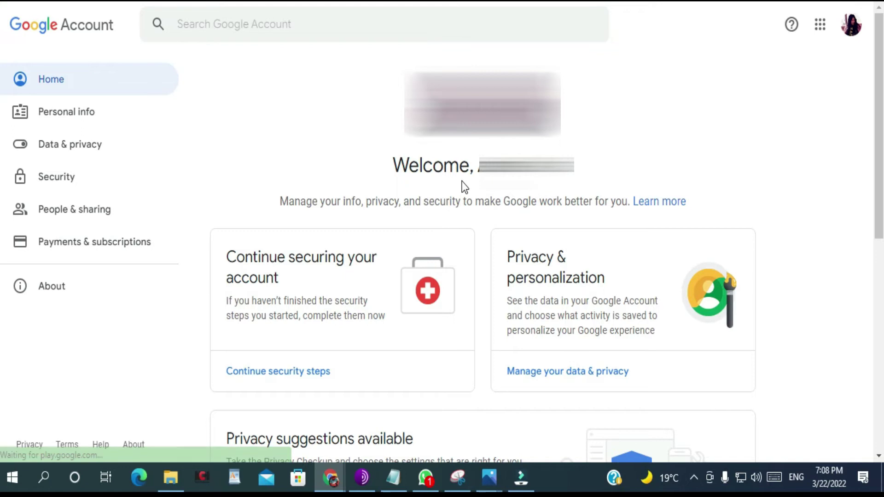
Pick the other account from the account switcher to reach its password verification page
click(851, 25)
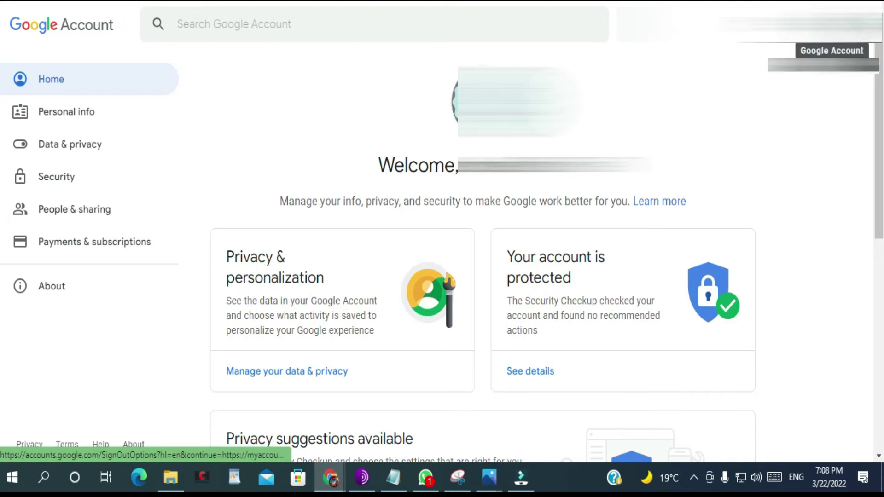
click(856, 24)
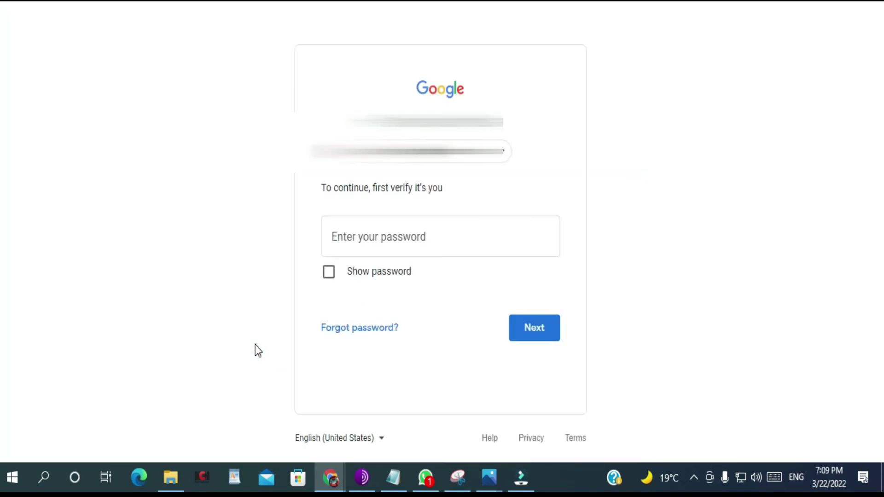
Enter the password with Show password checked and sign in to the Brand Account
click(374, 228)
text(•••••••••••••)
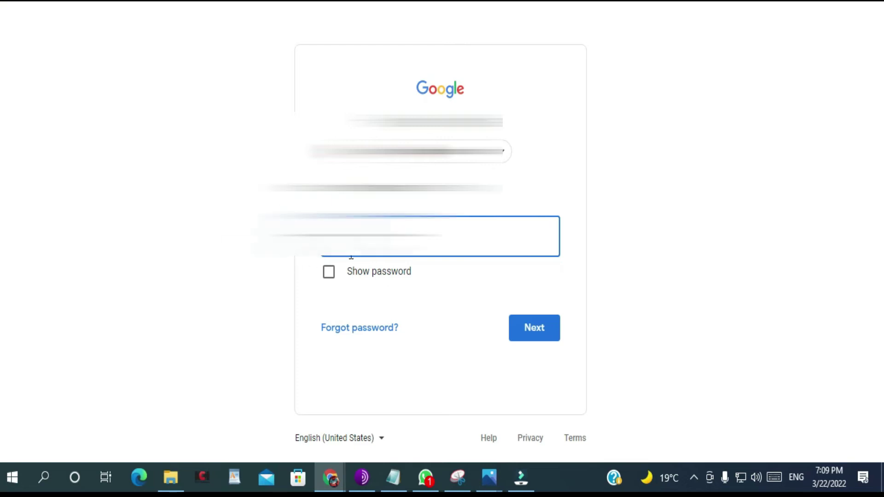
click(329, 274)
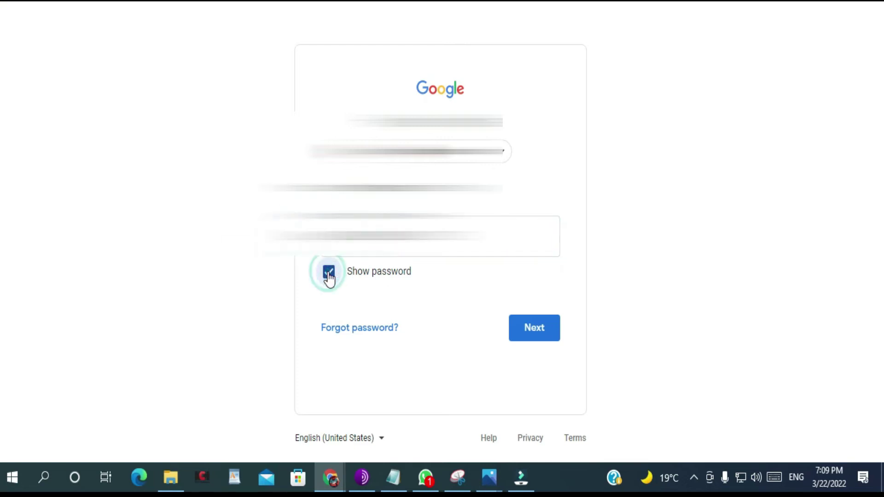
click(532, 330)
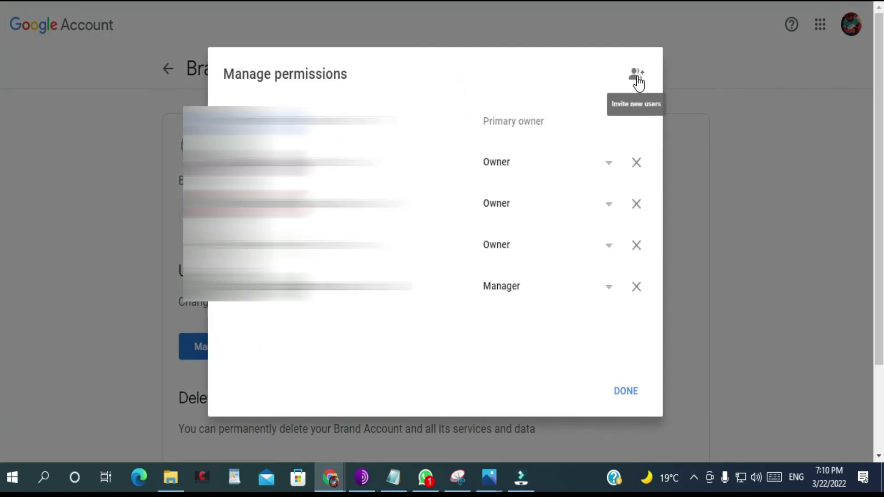
click(637, 77)
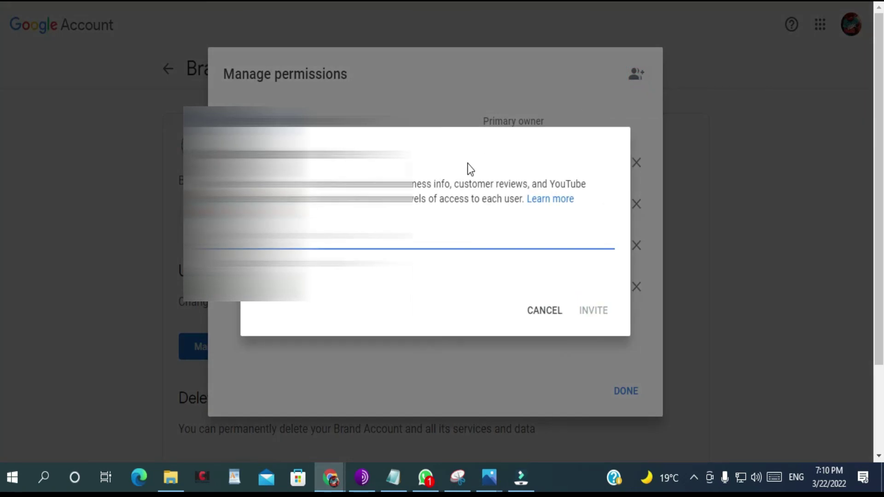
click(347, 237)
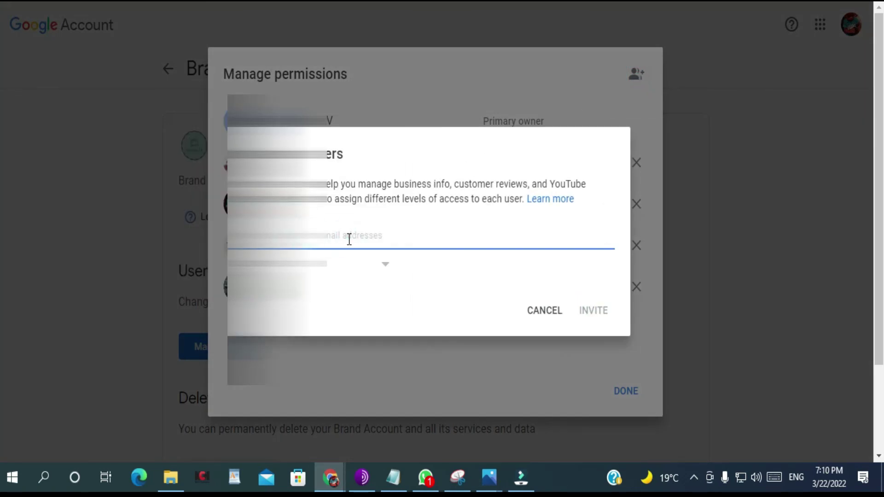
text(barry)
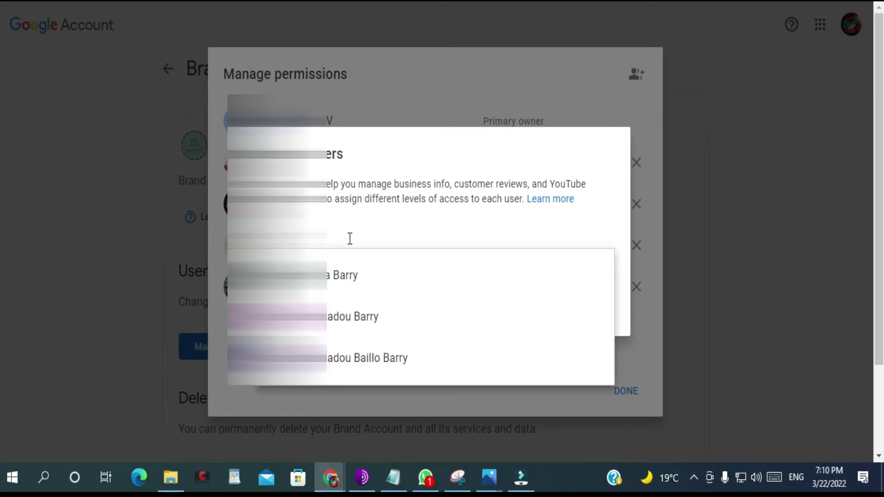
key(Escape)
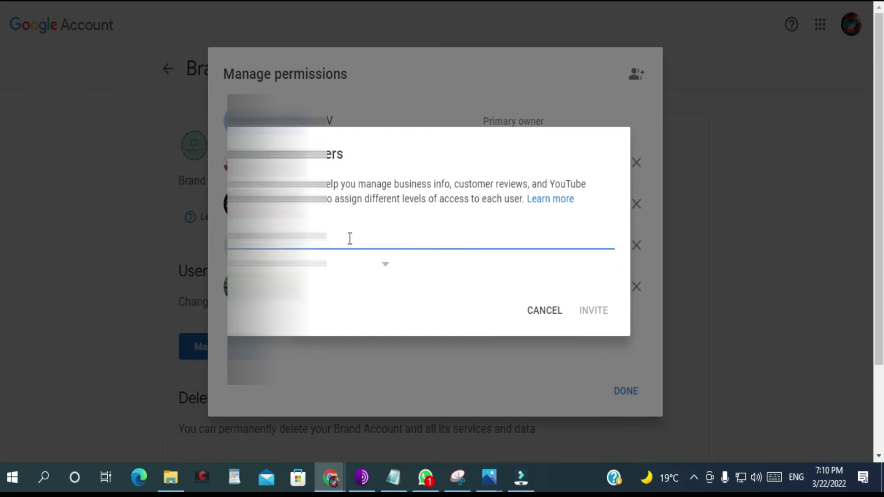
click(349, 238)
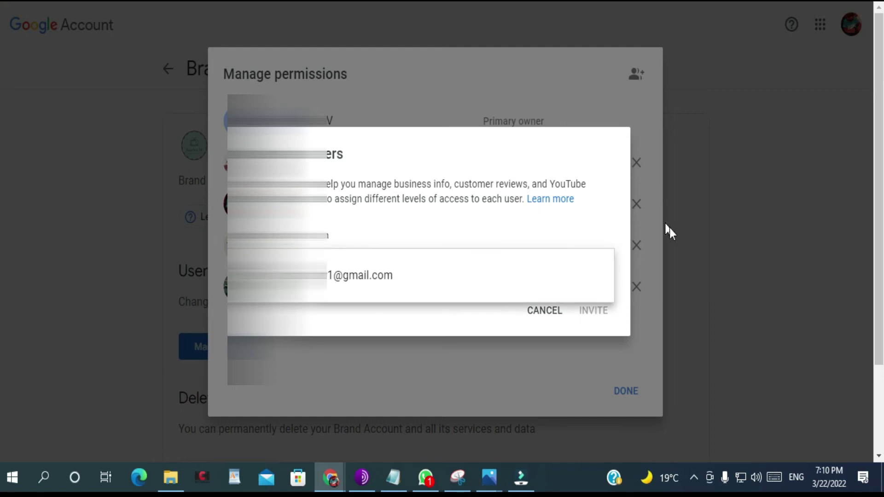
key(Return)
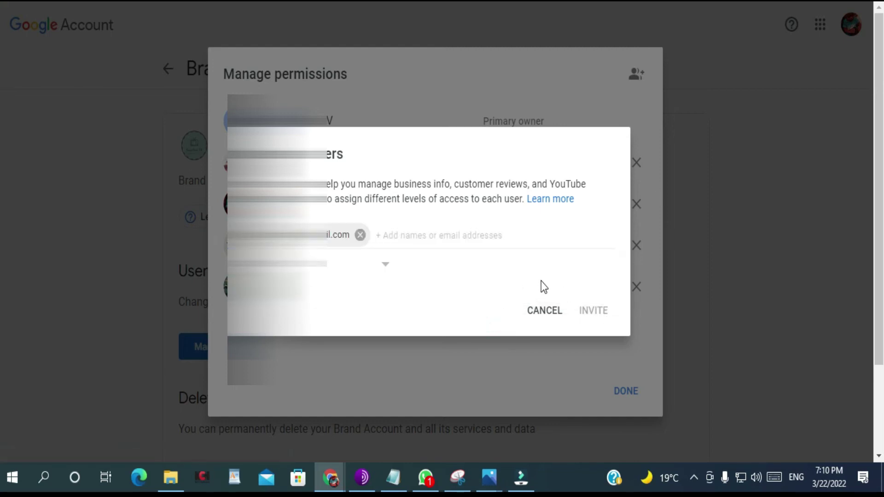
click(543, 314)
click(516, 164)
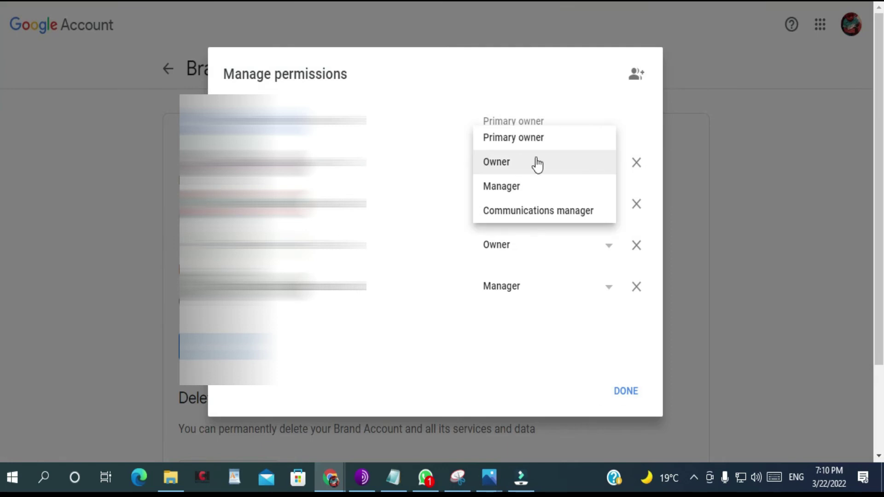
click(437, 94)
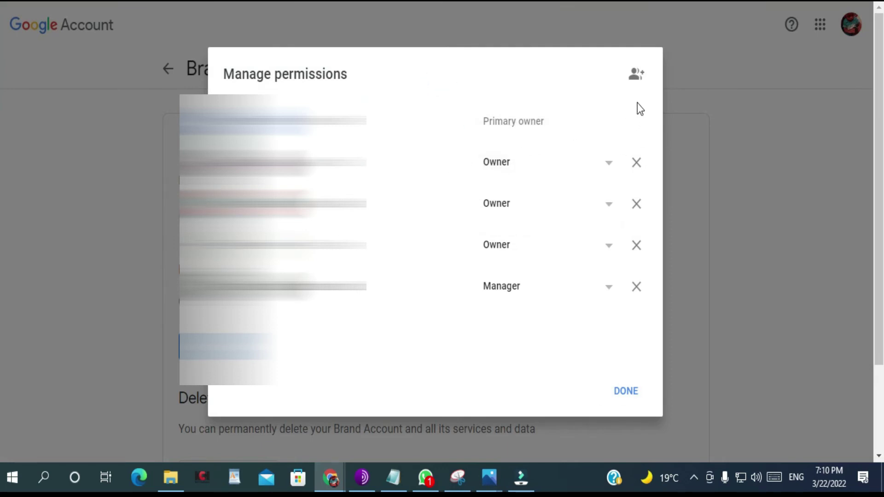
Close the permissions list, dismiss the Gmail banner, and accept the Brand Account invitation email
click(626, 392)
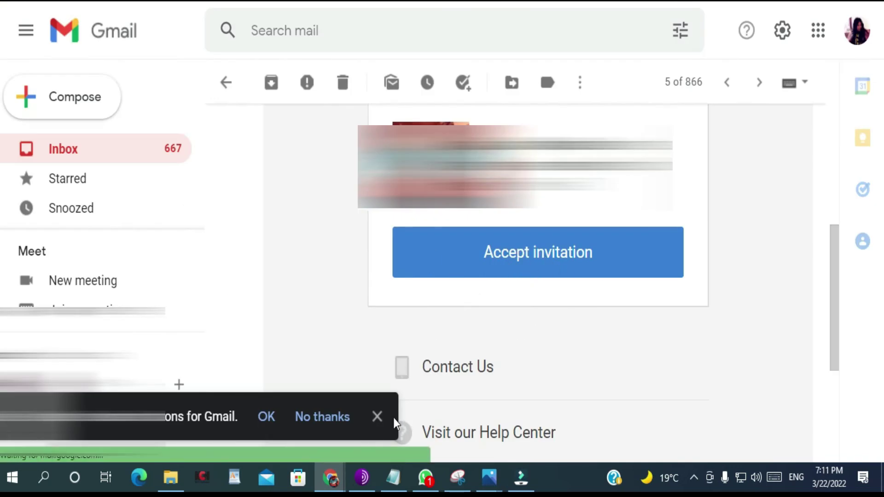
click(383, 413)
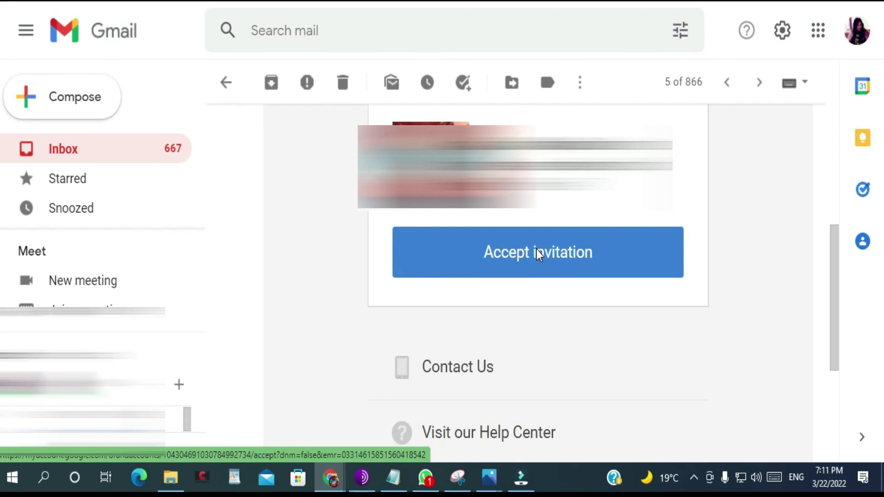
click(536, 250)
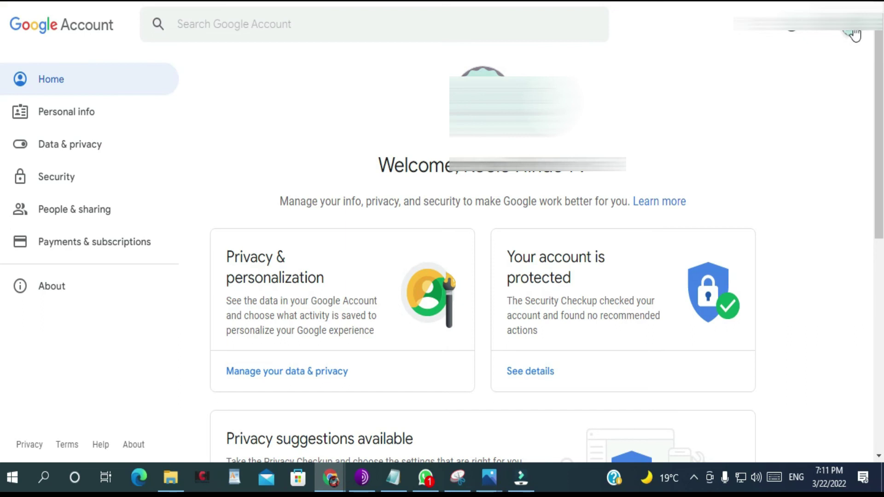
Choose 'Sign out of all accounts' from the account switcher
click(850, 29)
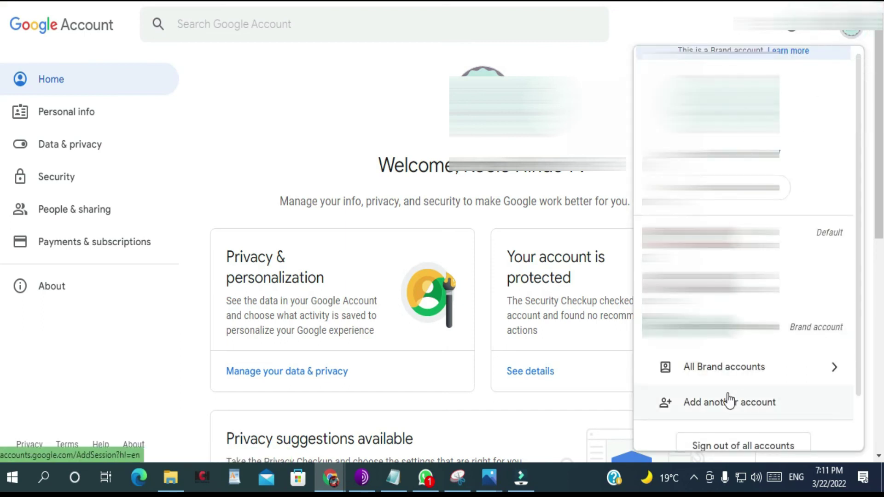
scroll(728, 394, down, 2)
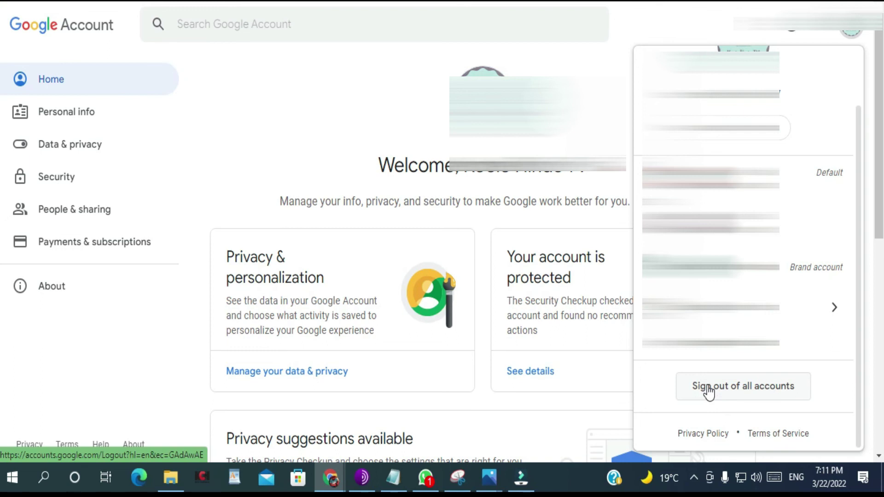
click(707, 390)
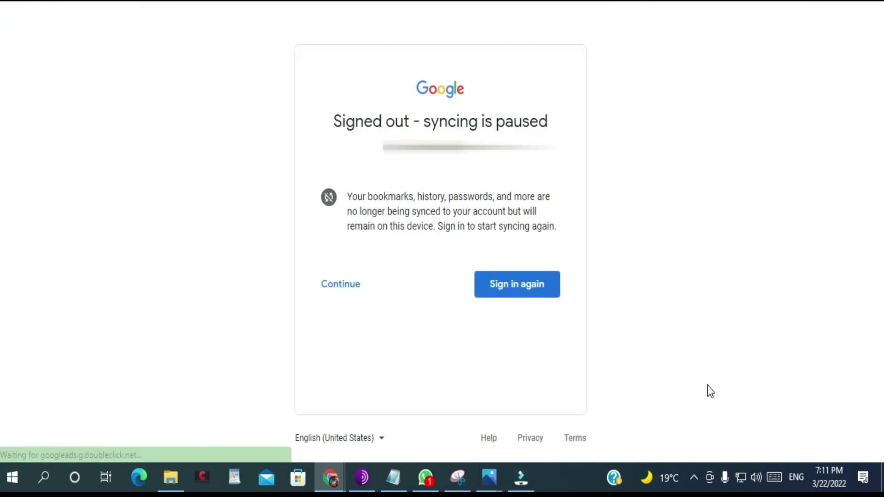
Continue without sync, choose the second account, and submit its password
click(336, 292)
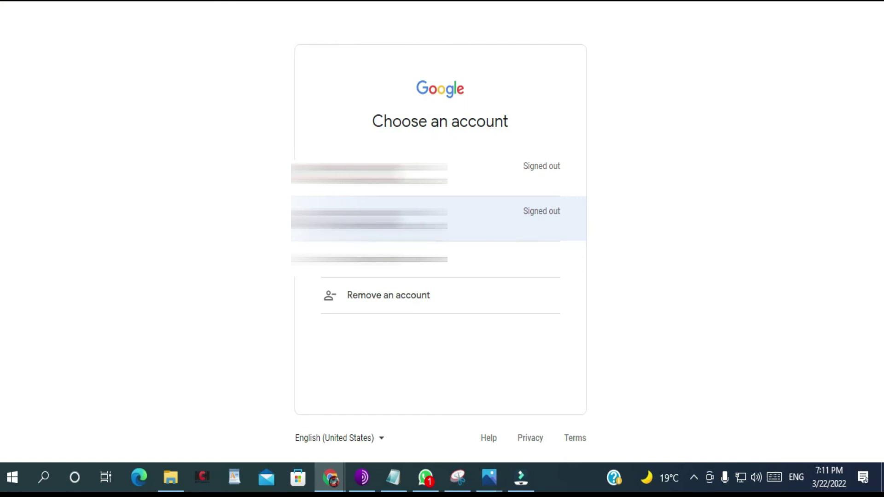
click(369, 224)
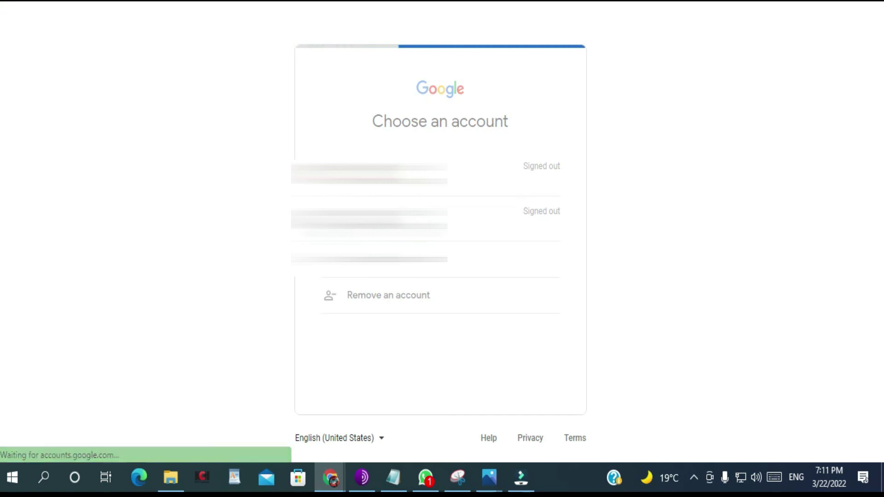
click(369, 223)
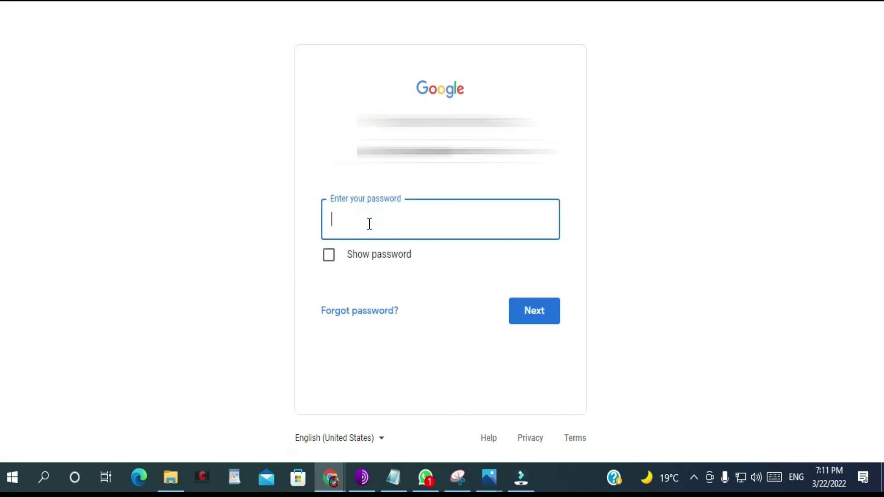
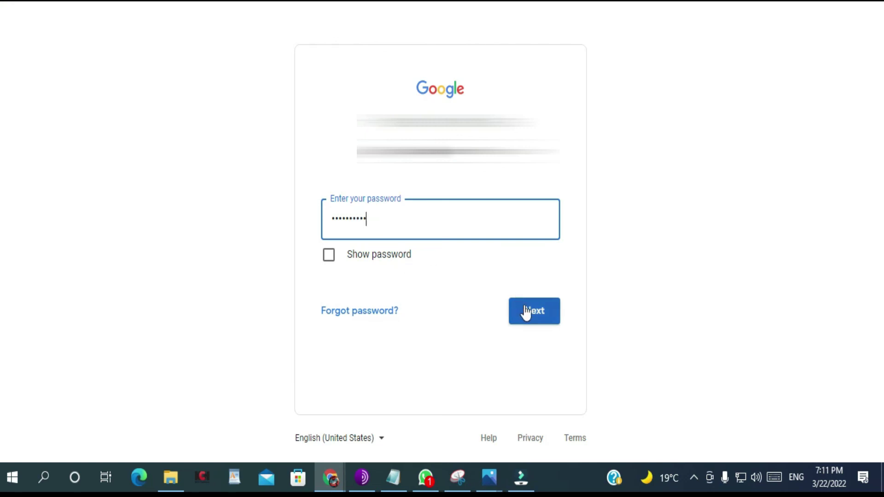
click(529, 309)
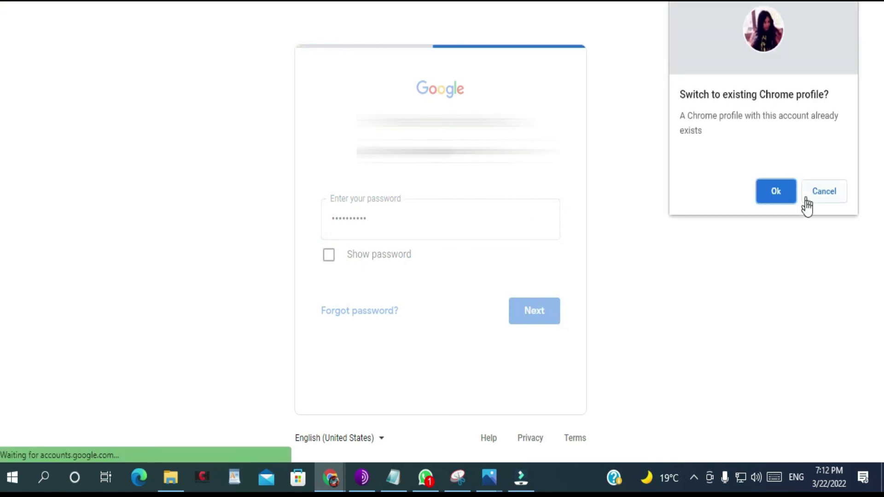
Cancel the 'Switch to existing Chrome profile' prompt so the new account's home page loads
click(823, 191)
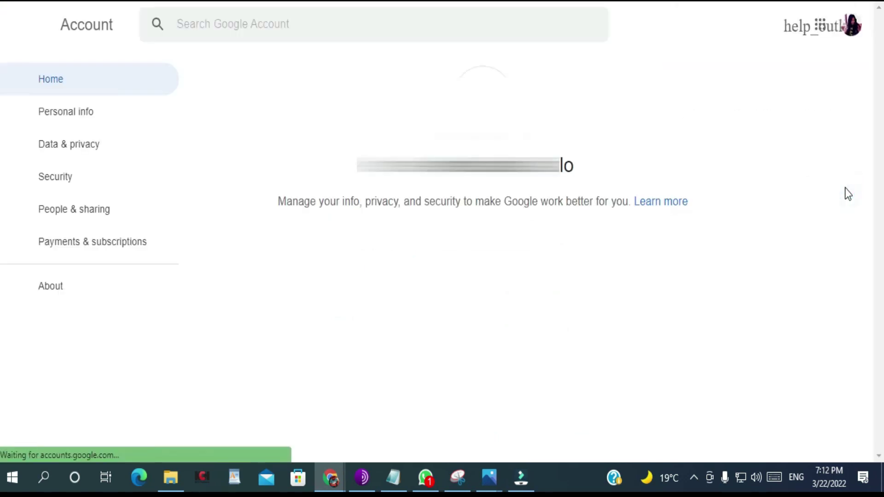